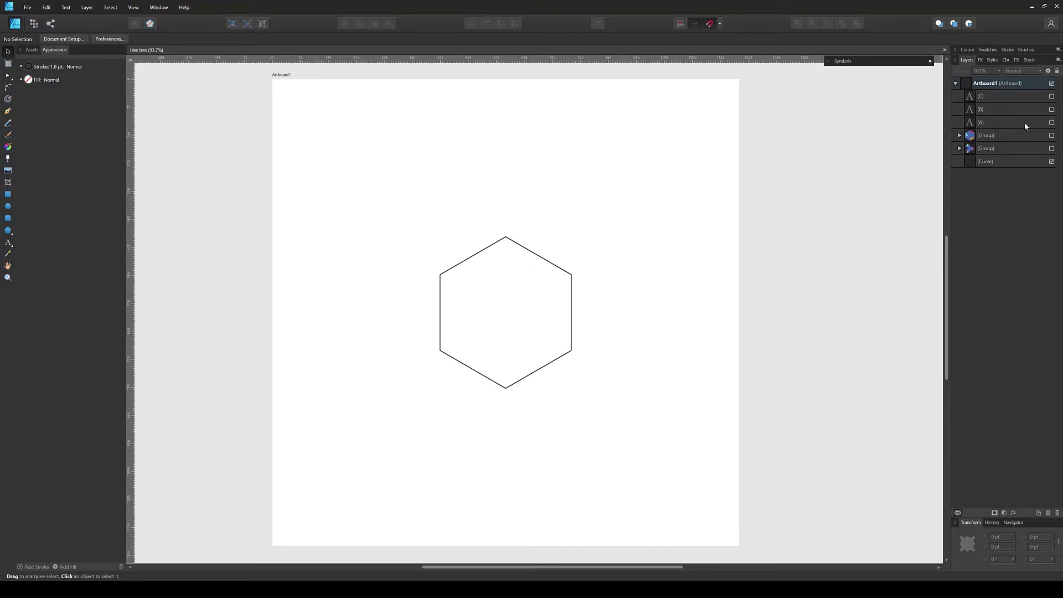
Show the A, B and C text labels on the hexagon's sides
click(1052, 122)
click(1051, 109)
click(1052, 97)
drag(594, 296, 574, 318)
drag(551, 380, 536, 379)
drag(442, 382, 471, 369)
drag(423, 304, 438, 325)
drag(458, 230, 478, 257)
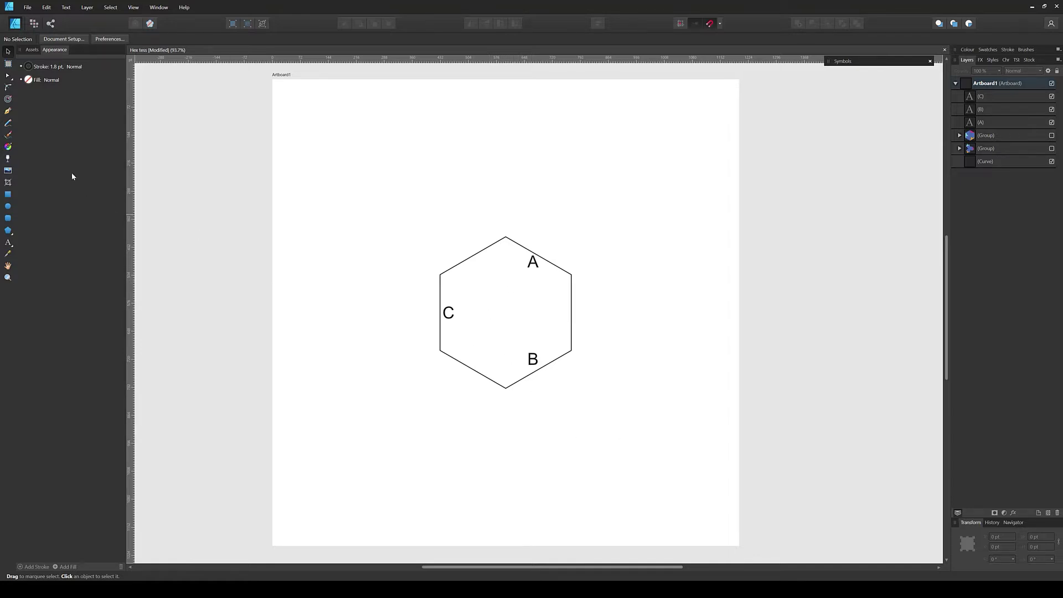
click(8, 124)
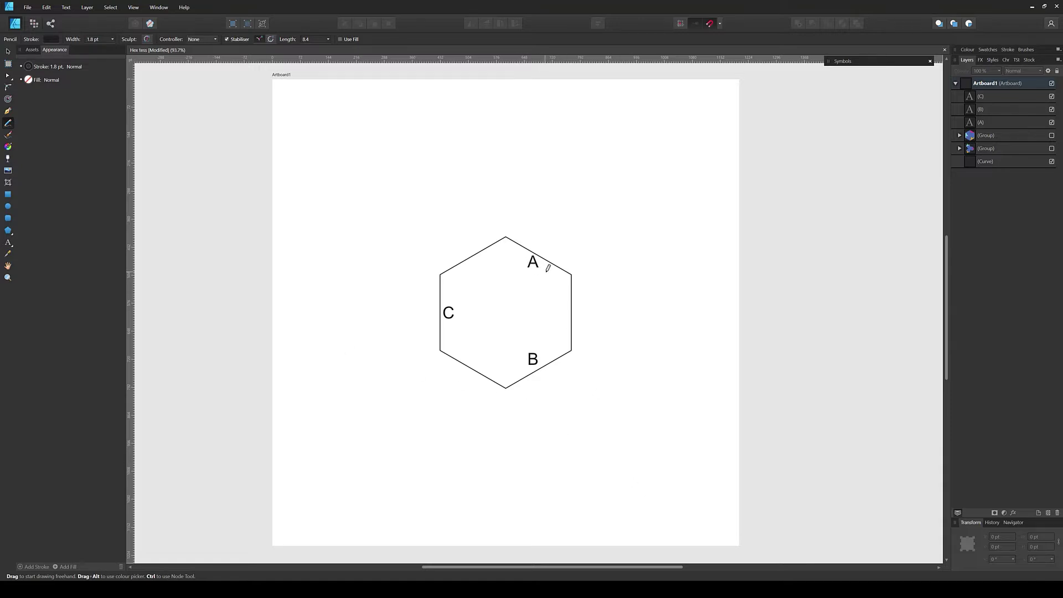
mouse_move(539, 242)
mouse_down()
mouse_move(512, 265)
mouse_move(535, 282)
mouse_move(521, 263)
mouse_move(535, 269)
mouse_move(535, 258)
mouse_move(528, 265)
mouse_move(561, 301)
mouse_move(549, 304)
mouse_move(561, 300)
mouse_up()
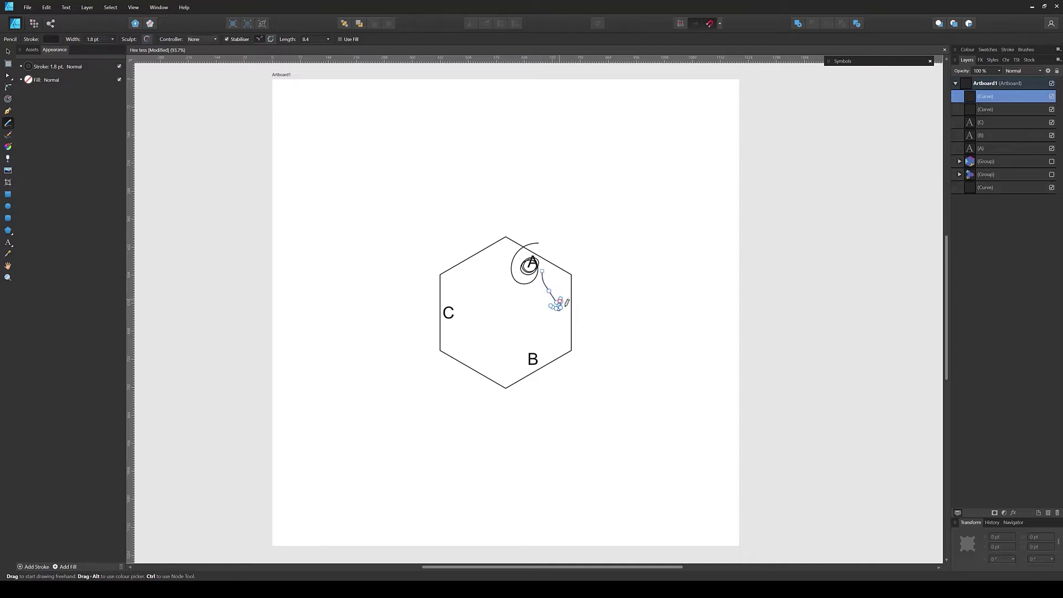
mouse_move(556, 367)
mouse_down()
mouse_move(543, 345)
mouse_move(535, 360)
mouse_move(521, 354)
mouse_move(519, 371)
mouse_move(549, 379)
mouse_move(552, 366)
mouse_move(476, 361)
mouse_move(494, 364)
mouse_move(479, 362)
mouse_move(487, 354)
mouse_up()
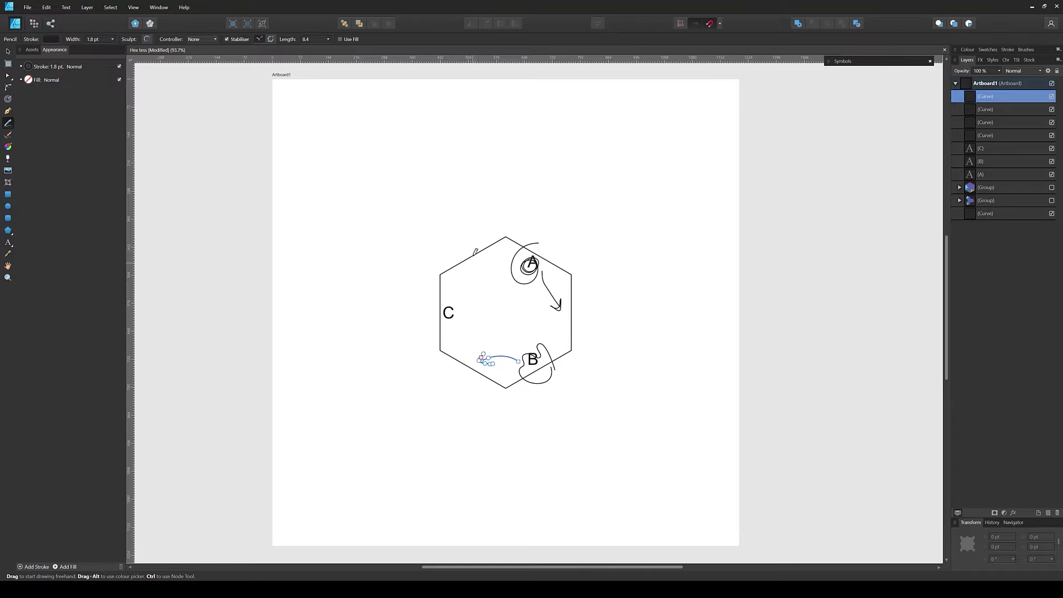
key(ctrl+z)
key(ctrl+z)
key(ctrl+z)
key(ctrl+z)
key(v)
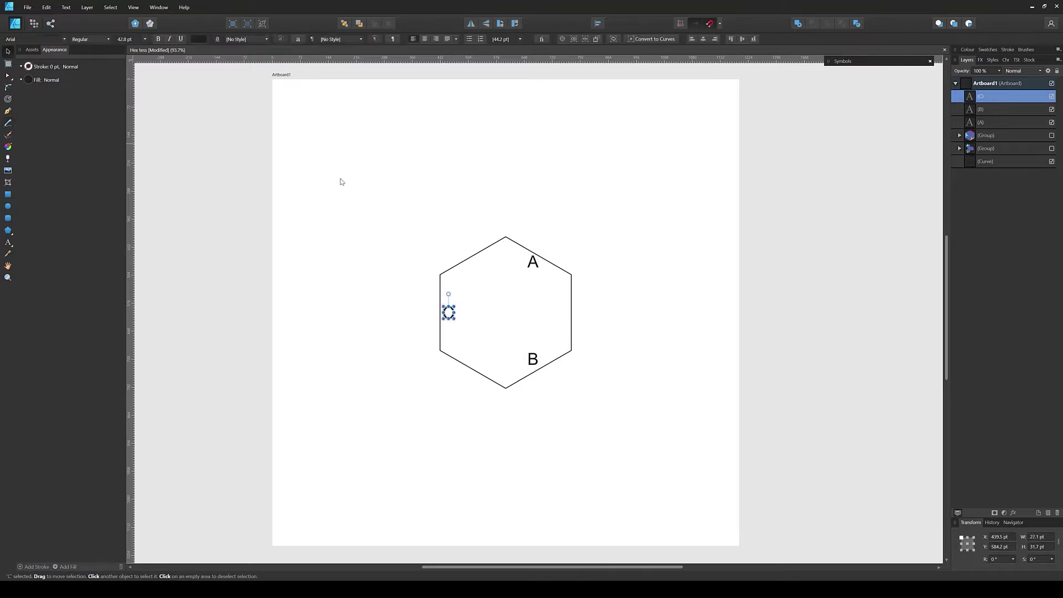
click(681, 222)
Swap the plain hexagon outline for the coloured hexagon group and ungroup it into separate curves
click(1052, 161)
click(1052, 136)
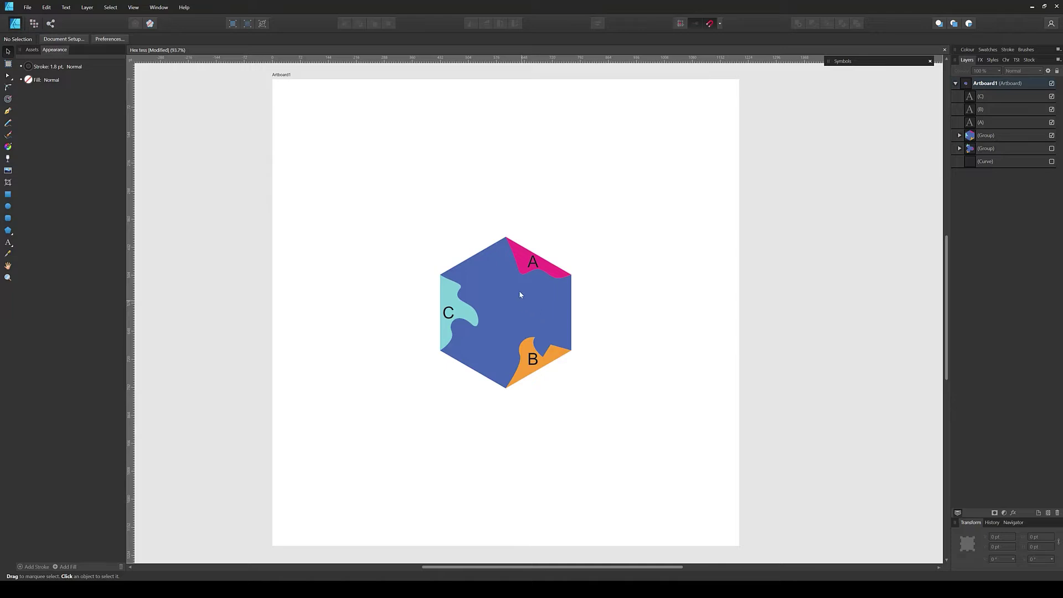
click(994, 137)
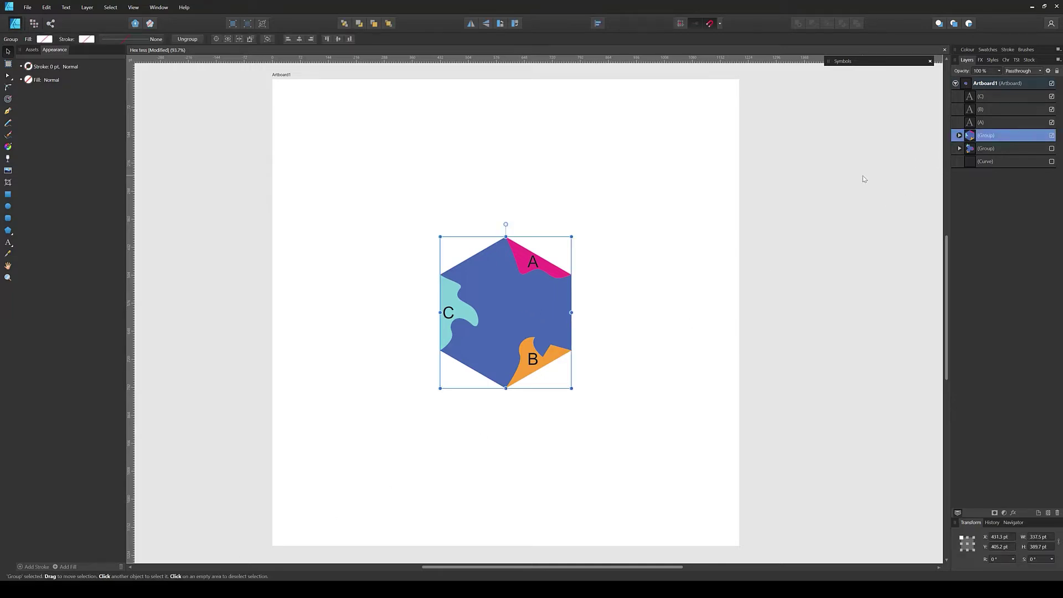
right_click(533, 297)
click(557, 342)
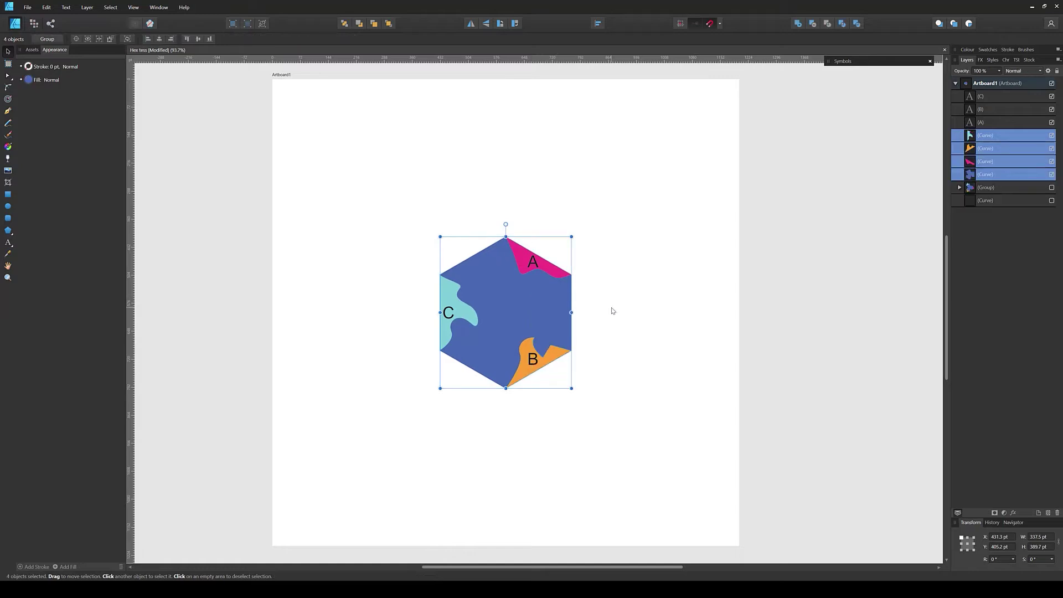
click(617, 278)
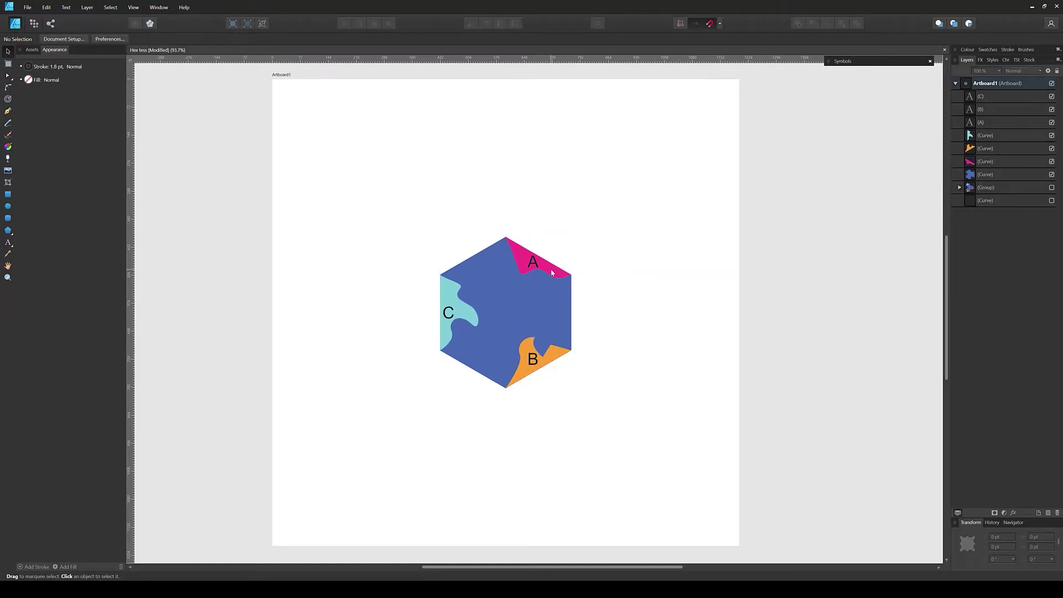
Rotate the pink piece A by 120° about the hexagon's upper-right corner onto the outside of the right edge
click(550, 270)
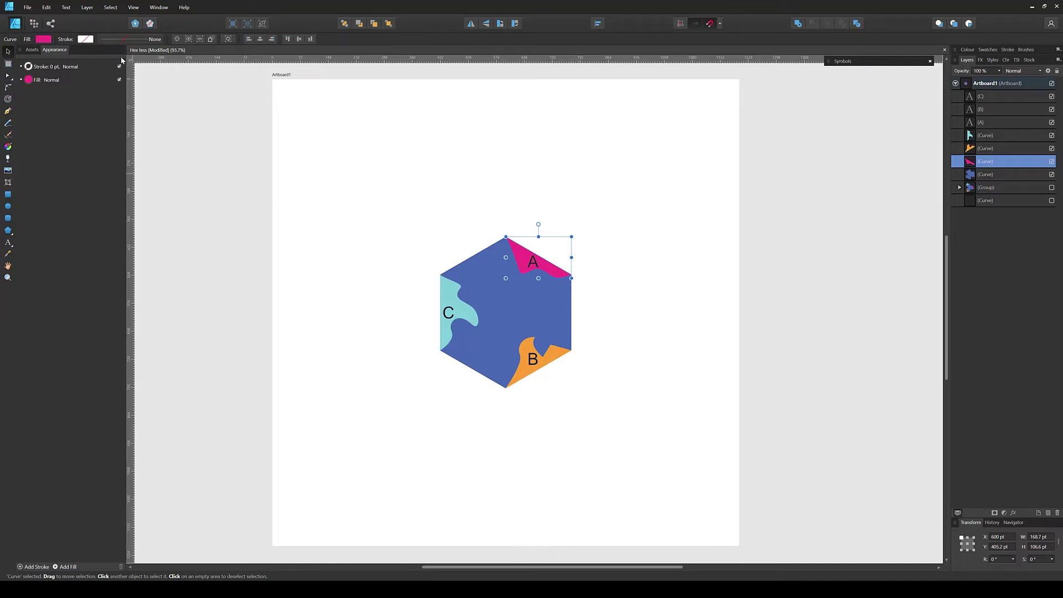
click(176, 39)
drag(538, 257, 572, 274)
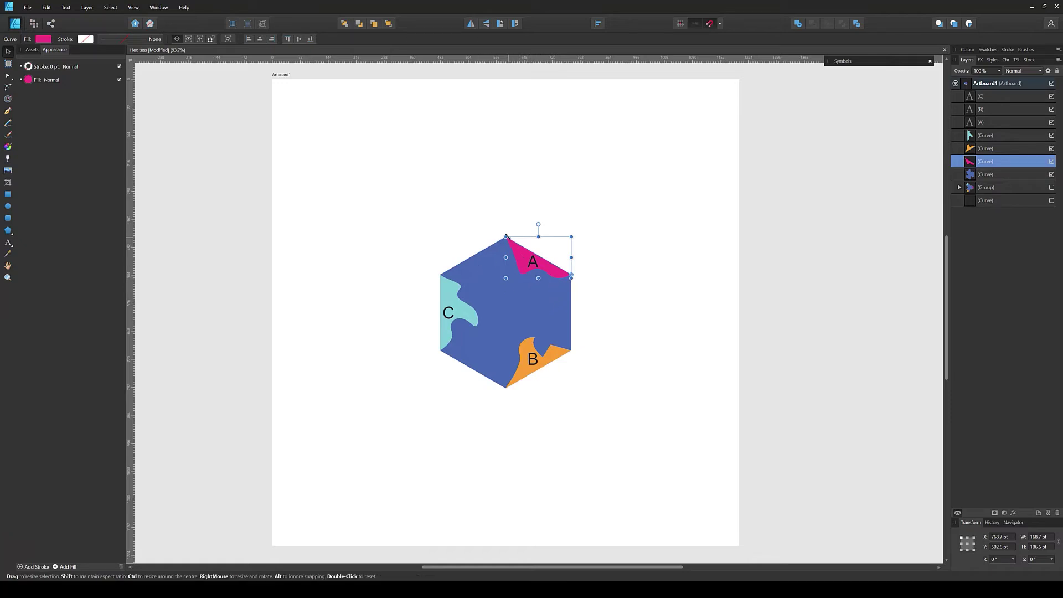
drag(505, 231, 576, 381)
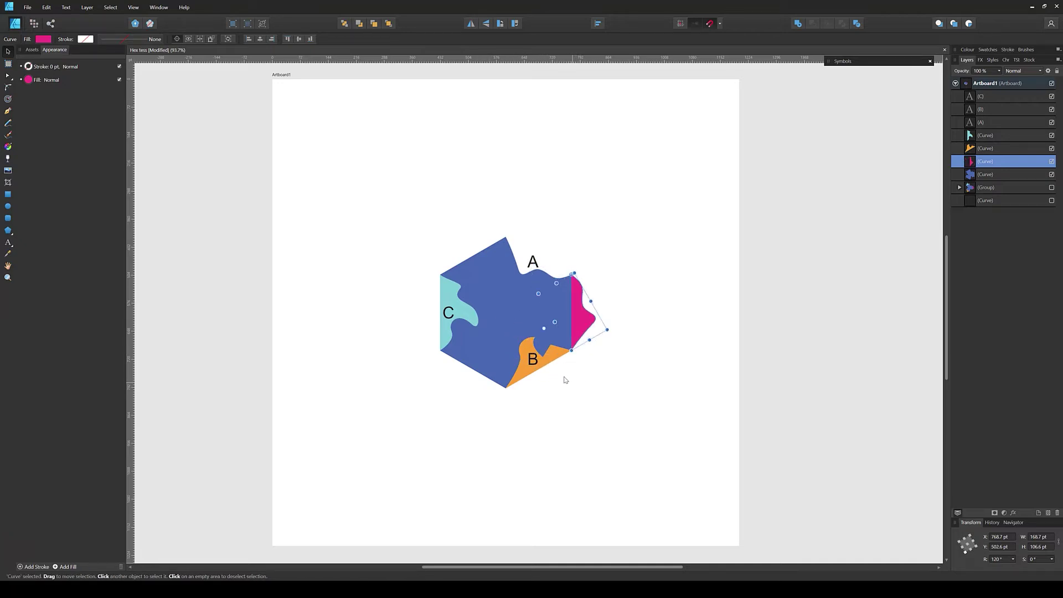
Rotate the orange piece B about the hexagon's bottom corner onto the outside of the lower-left edge
click(553, 357)
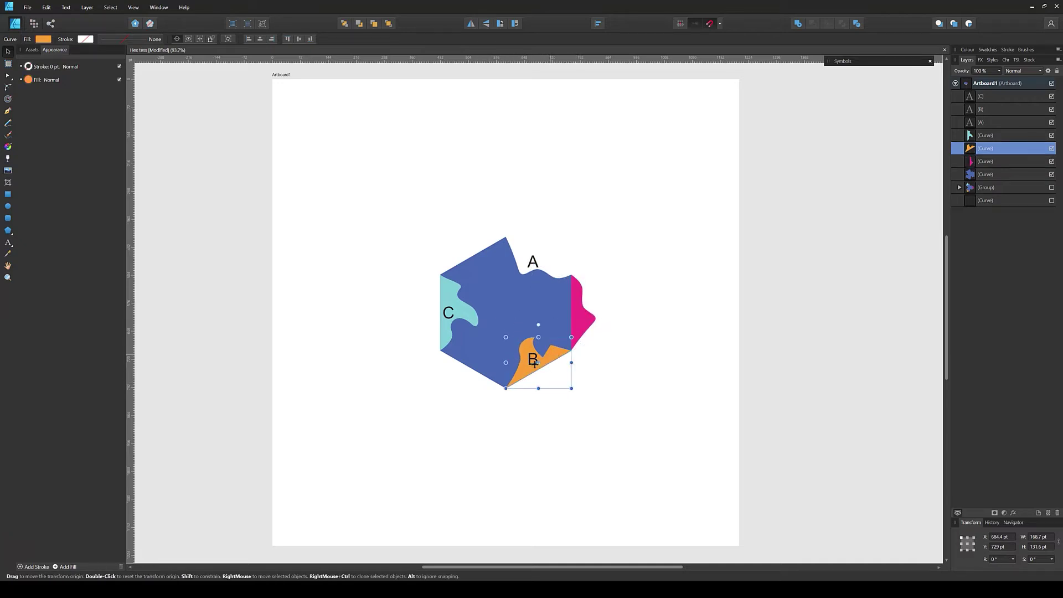
drag(538, 361, 506, 387)
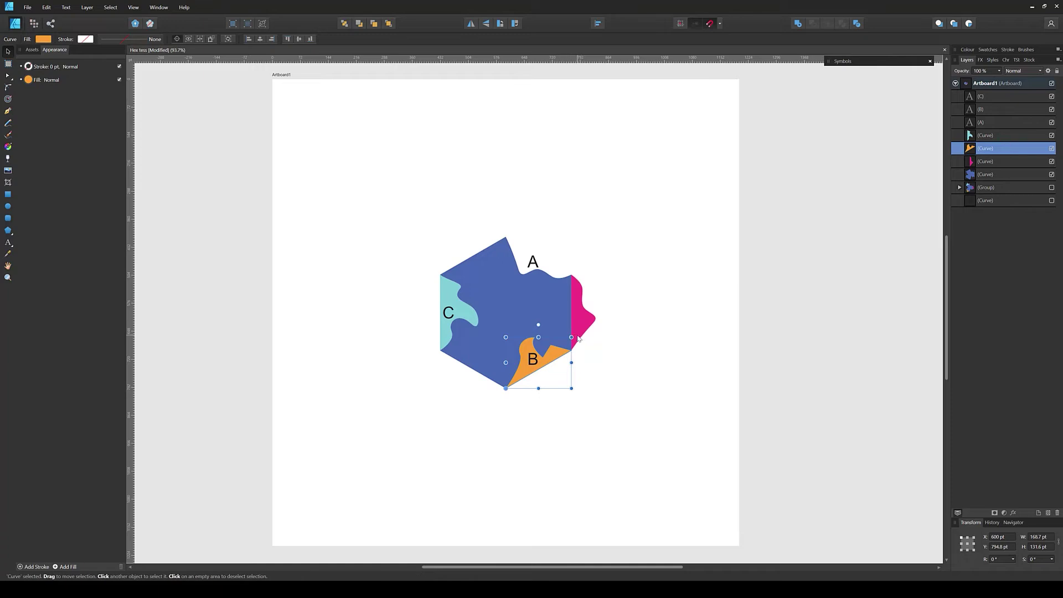
drag(575, 336, 440, 276)
Rotate the cyan piece C by 120° about the hexagon's upper-left corner onto the outside of the upper-left edge
click(464, 312)
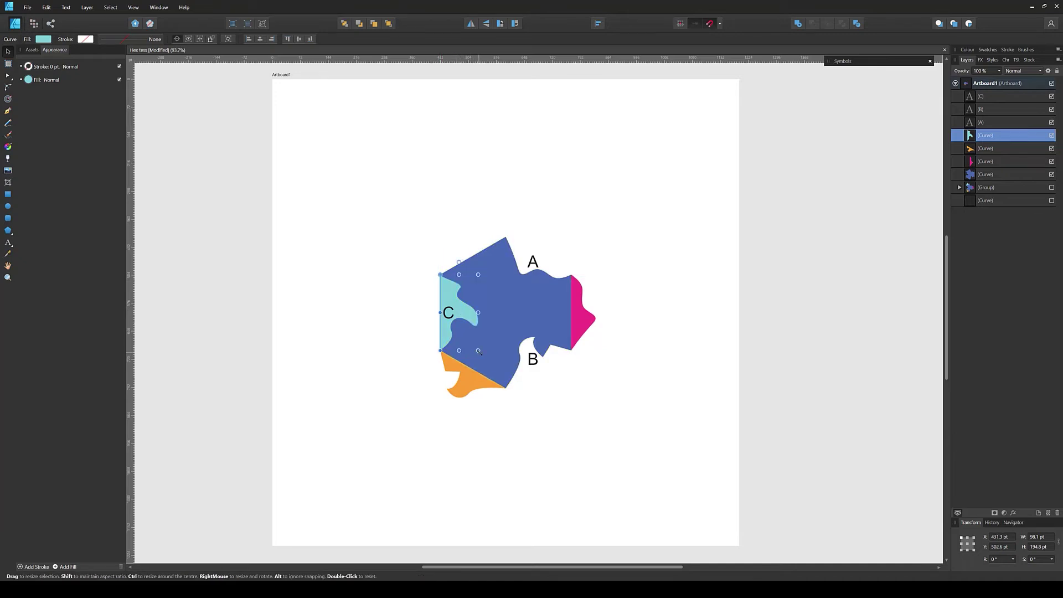
drag(498, 344, 497, 167)
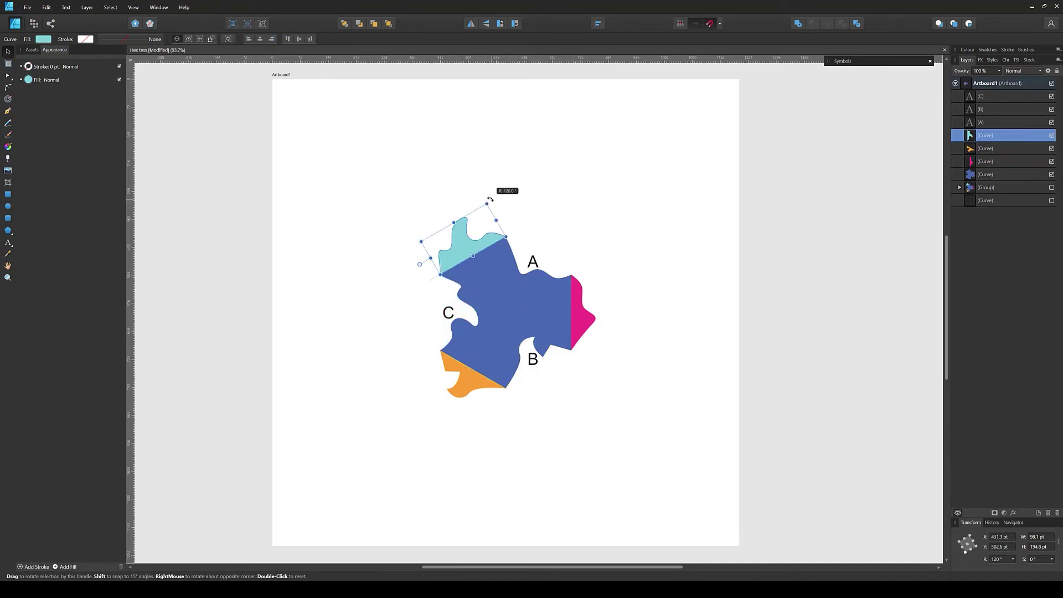
click(592, 231)
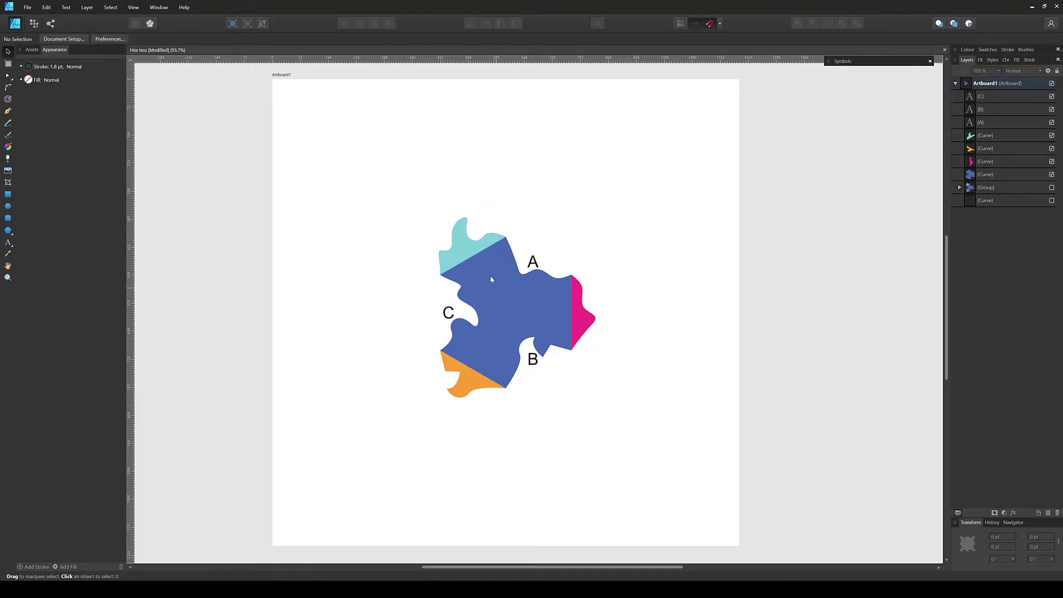
Hide the A, B and C text labels and show the hexagon outline curve
click(1002, 123)
shift+click(1005, 99)
click(1052, 122)
click(714, 194)
click(1052, 200)
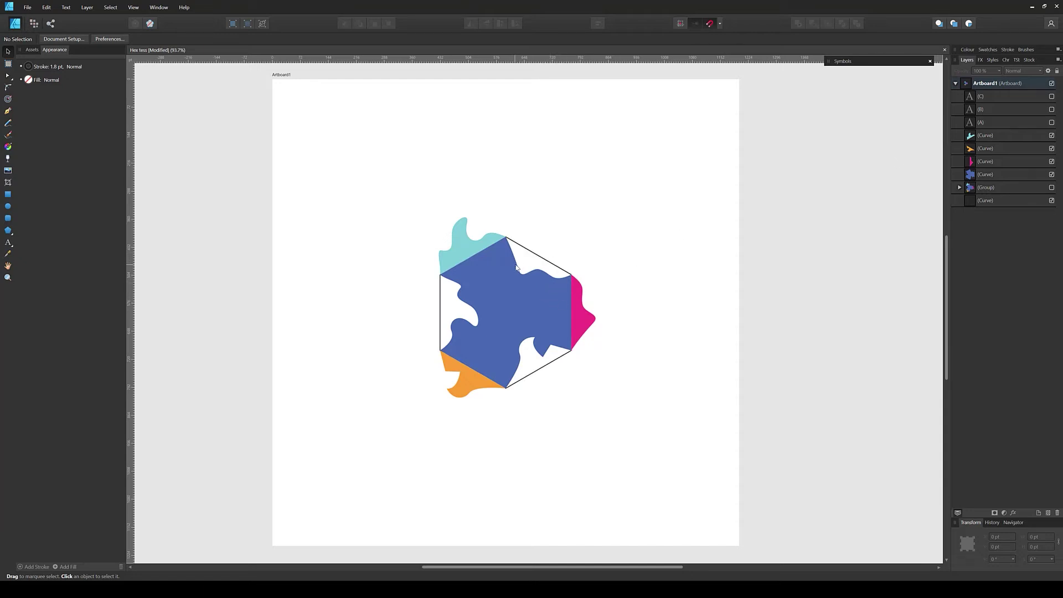
Nest the cyan, orange, pink and blue curves inside the hexagon outline so it clips them
click(982, 201)
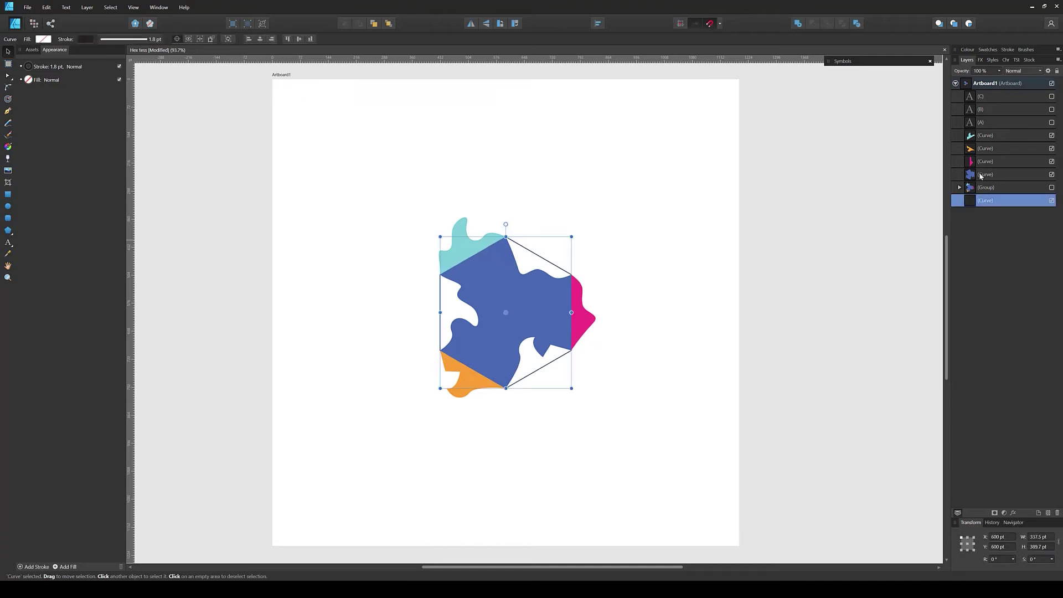
click(979, 175)
shift+click(980, 135)
drag(980, 178, 990, 206)
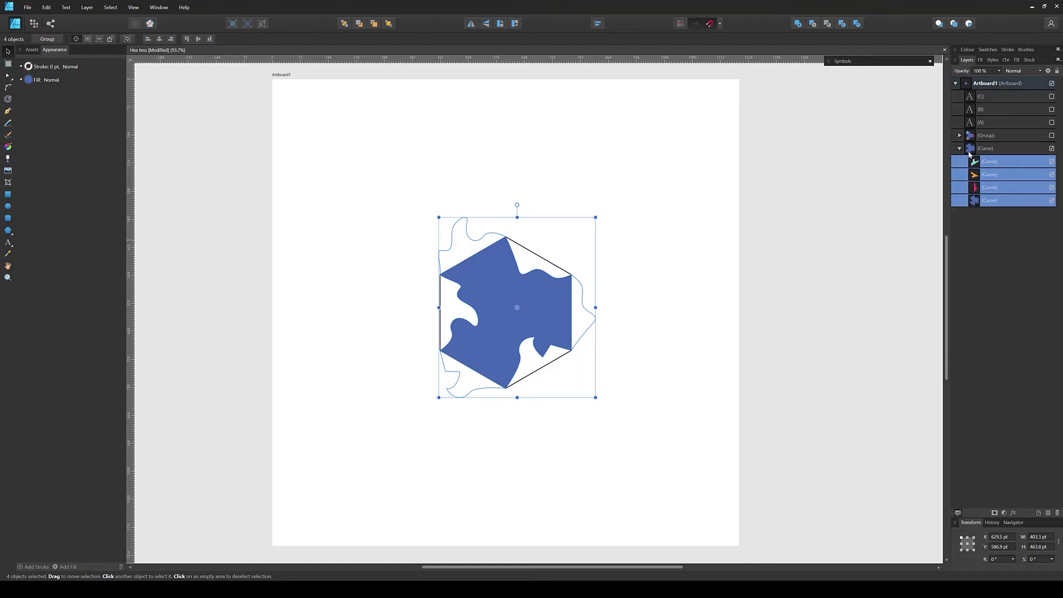
Create a symbol from the hexagon outline with its nested curves
click(974, 149)
click(960, 148)
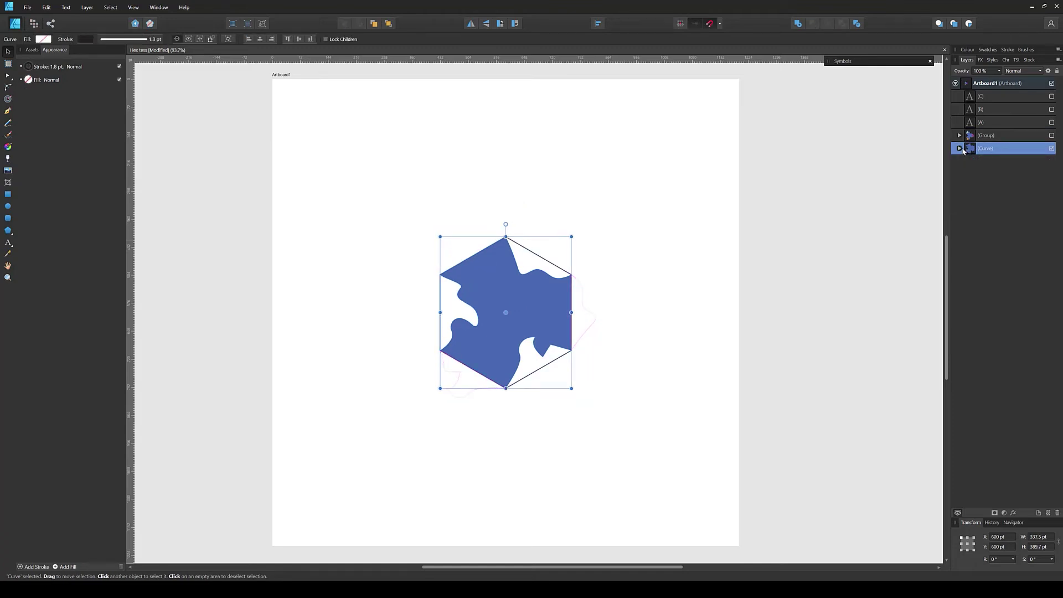
click(857, 64)
click(843, 70)
click(842, 62)
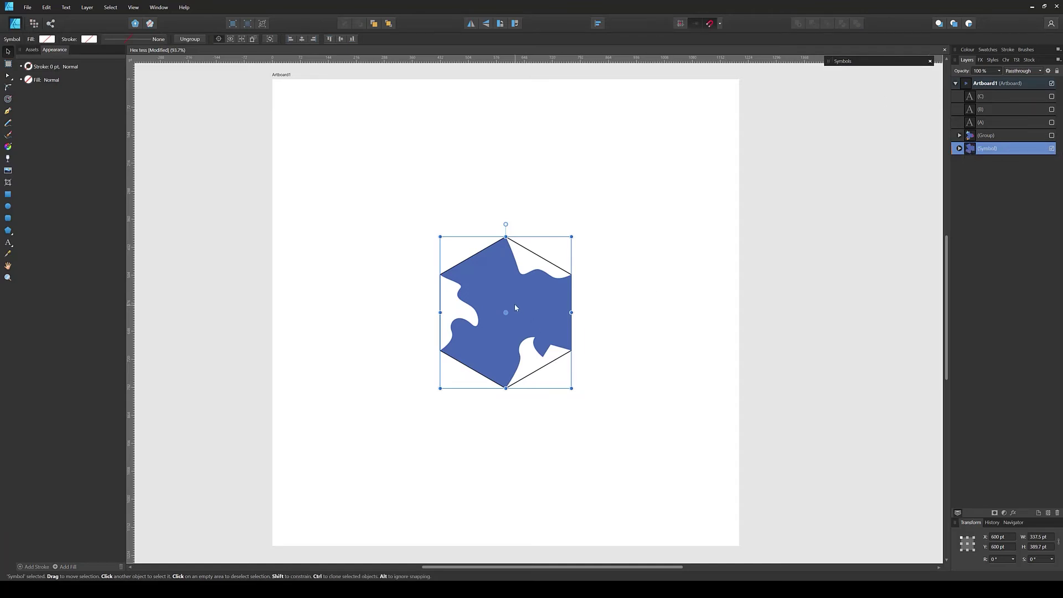
Show label A and duplicate the hexagon symbol twice, rotating each copy a further 120° about the hexagon's upper-right corner
drag(508, 312, 572, 275)
click(1051, 122)
mouse_move(573, 271)
mouse_down()
mouse_move(505, 237)
mouse_move(570, 275)
mouse_up()
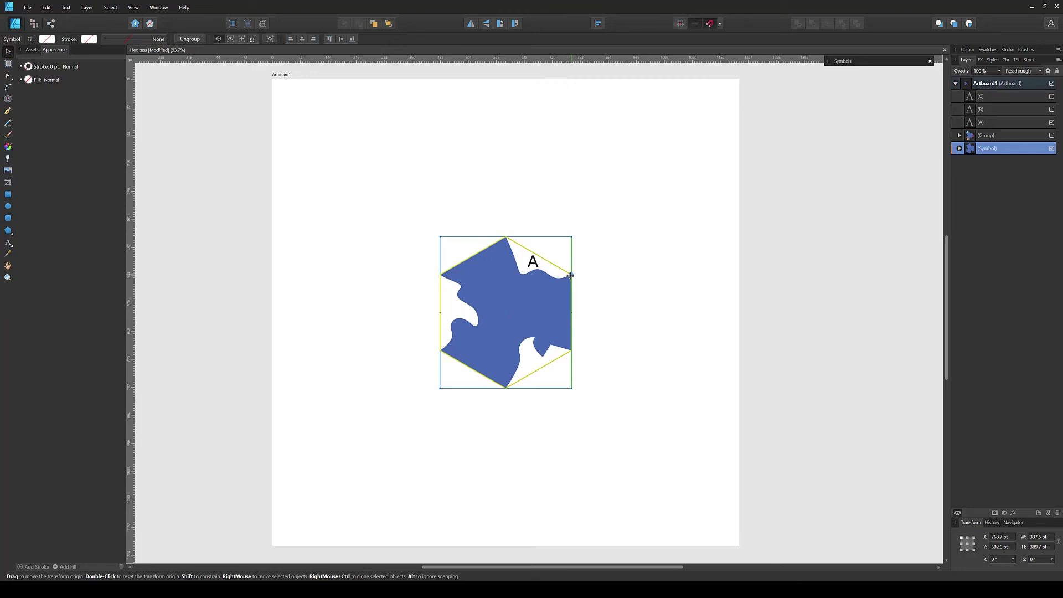
drag(571, 276, 571, 275)
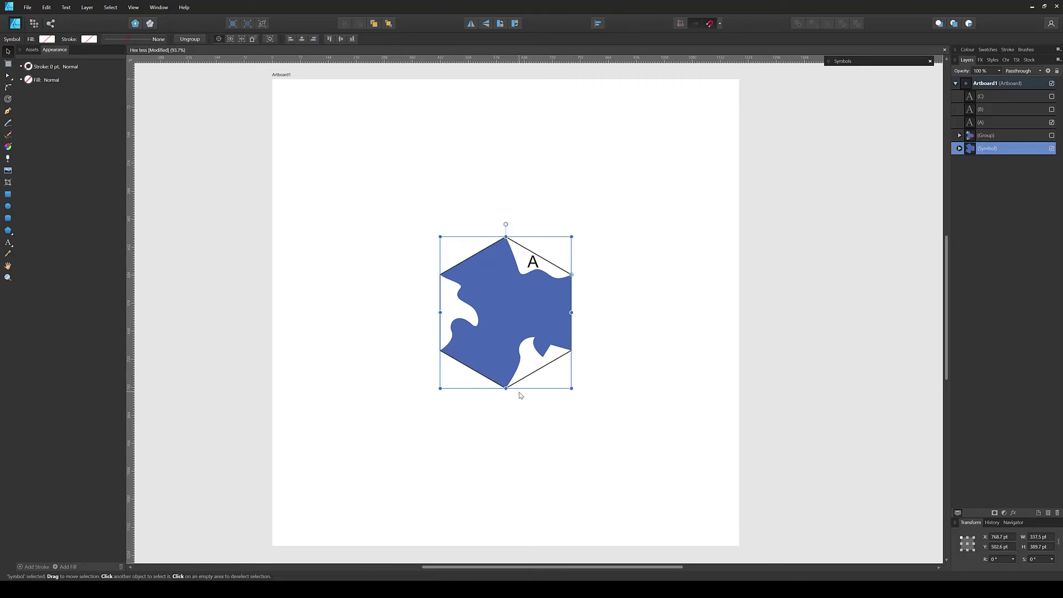
key(ctrl+j)
drag(575, 396, 641, 237)
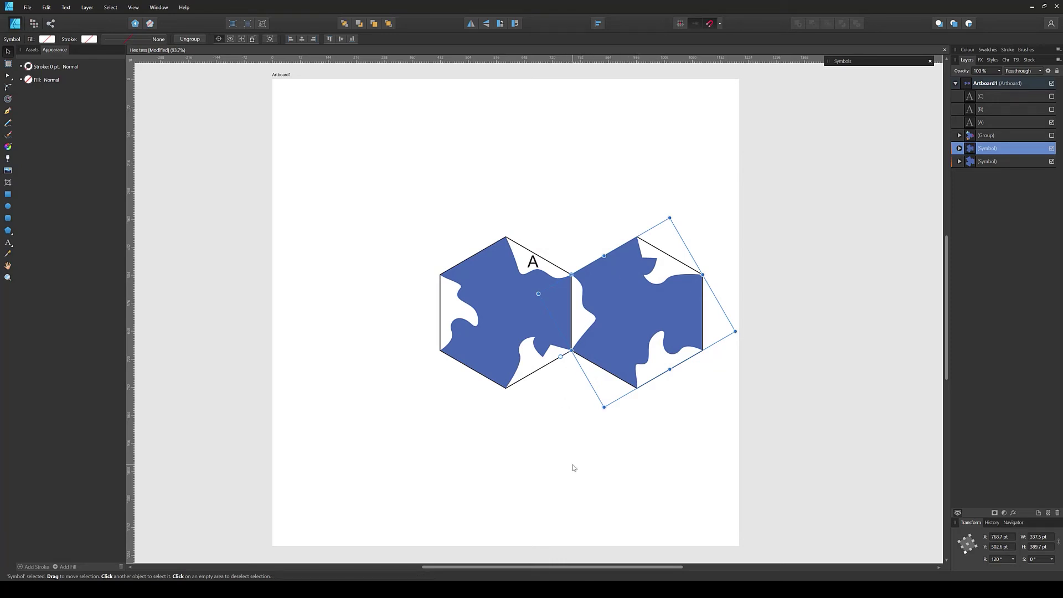
key(ctrl+j)
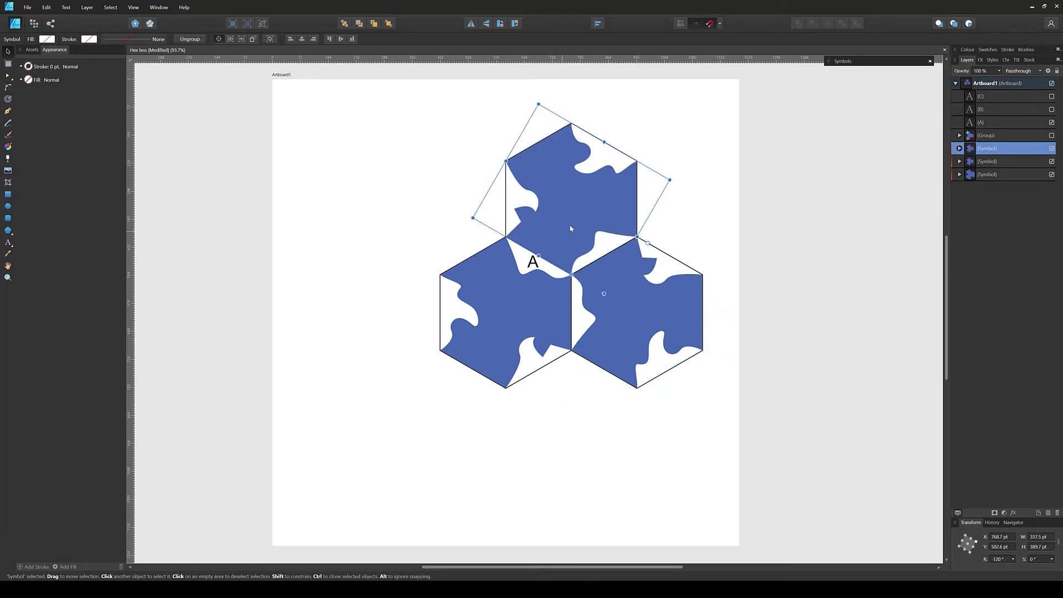
Show label C and duplicate the original symbol twice, rotating each copy a further 120° about its upper-left corner
click(499, 313)
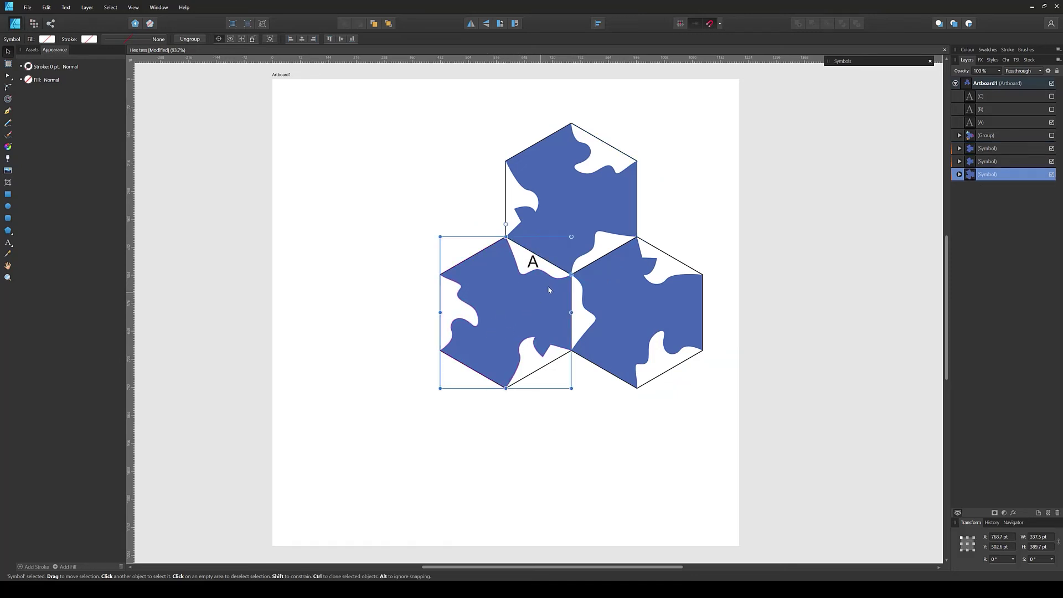
drag(571, 275, 440, 275)
click(1052, 97)
key(alt)
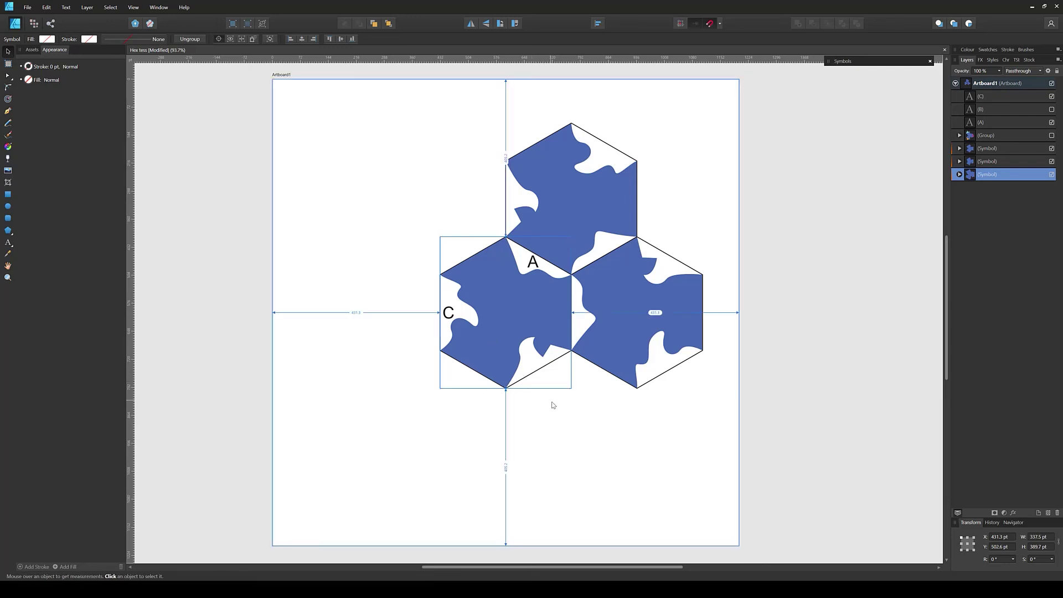
key(ctrl+j)
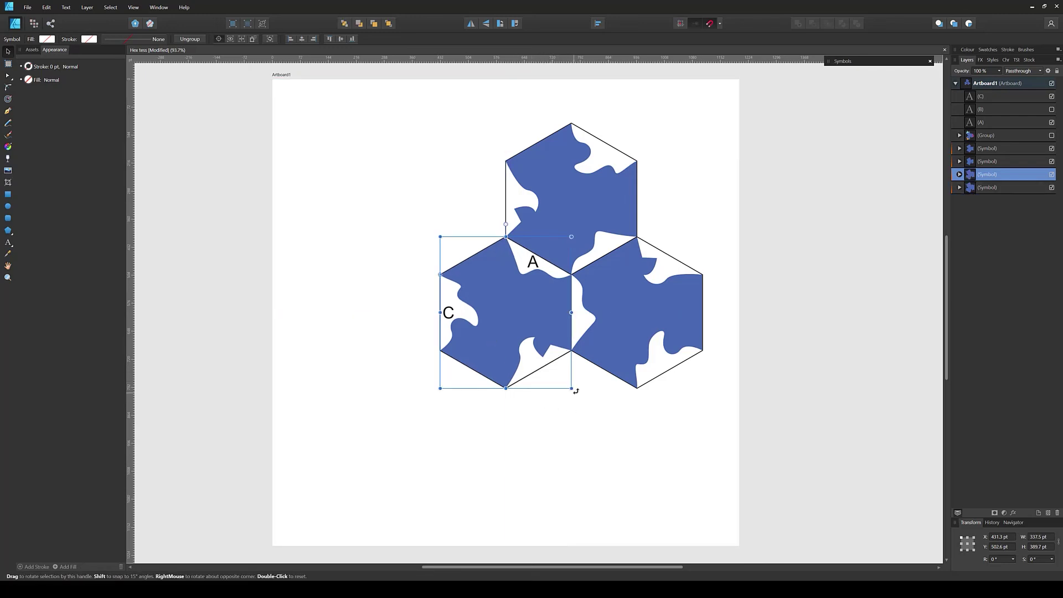
drag(575, 391, 447, 218)
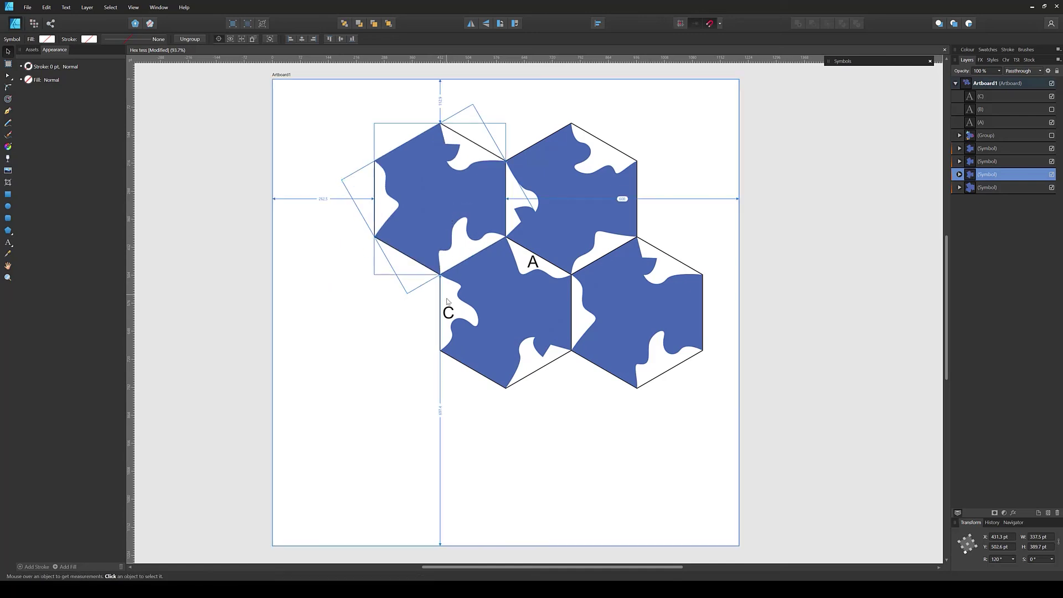
key(ctrl+j)
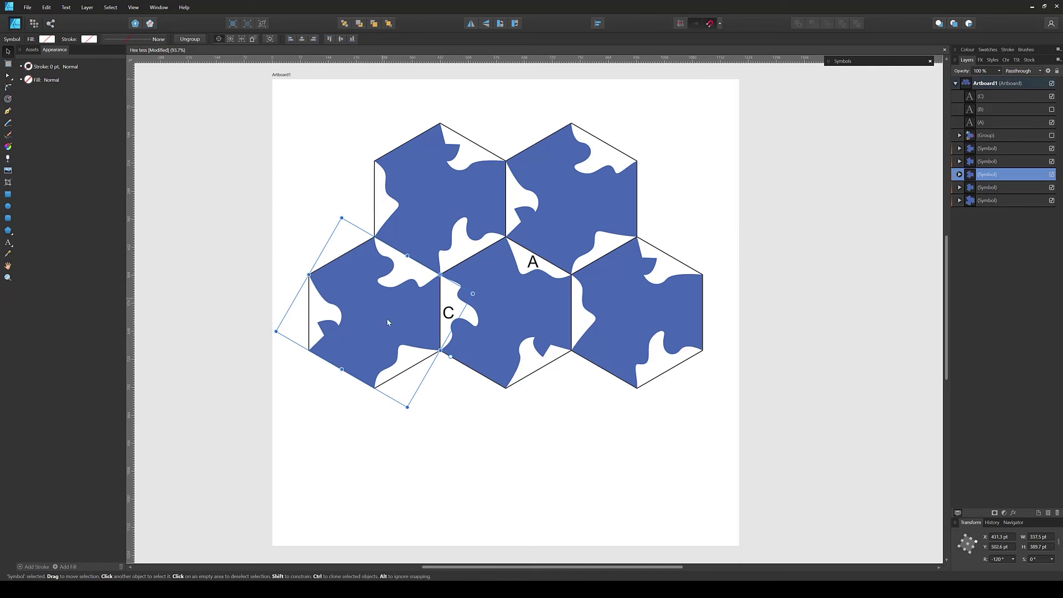
click(458, 445)
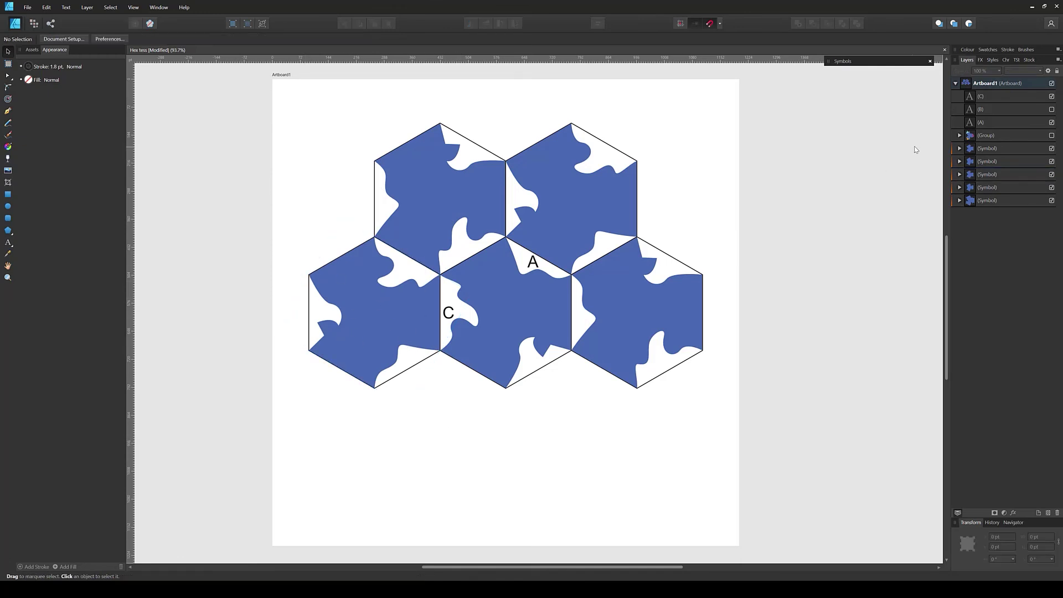
Hide labels A and C, and move the four coloured curves out of the hexagon outline within the original symbol
click(1052, 122)
click(1052, 97)
click(960, 201)
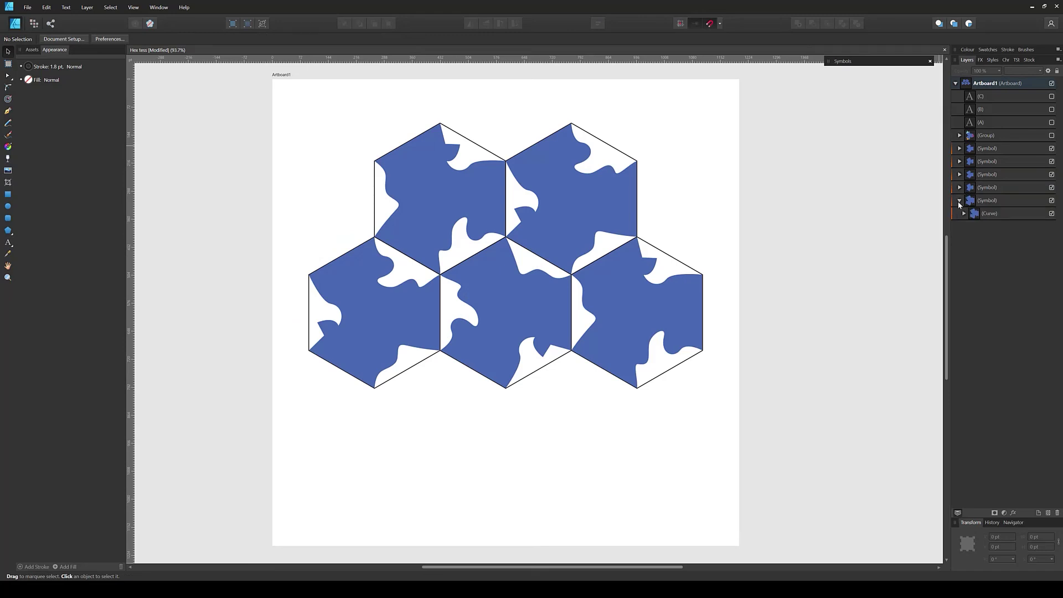
click(968, 217)
click(964, 213)
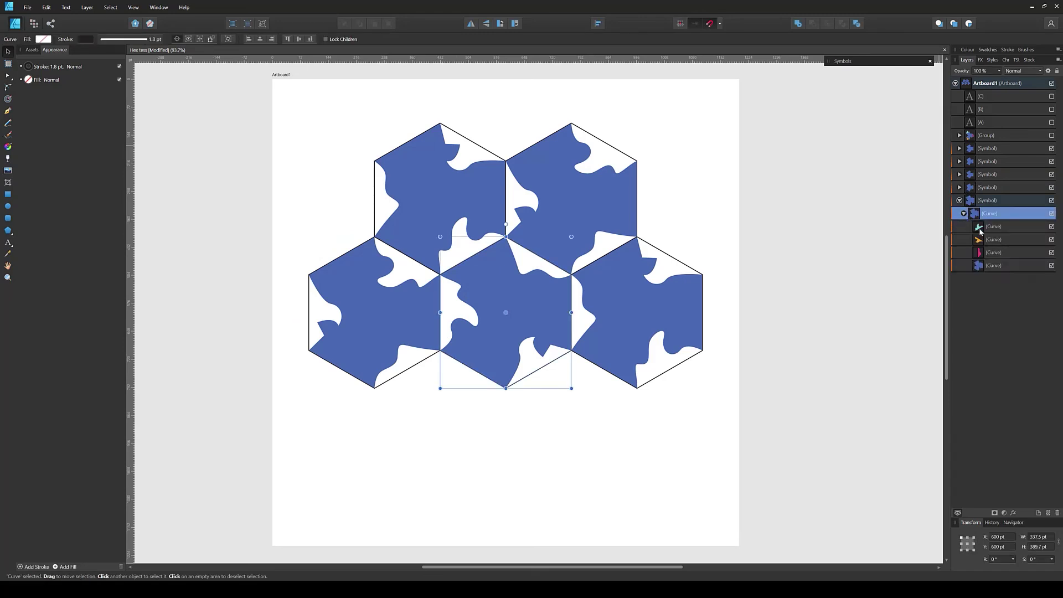
click(982, 231)
shift+click(983, 268)
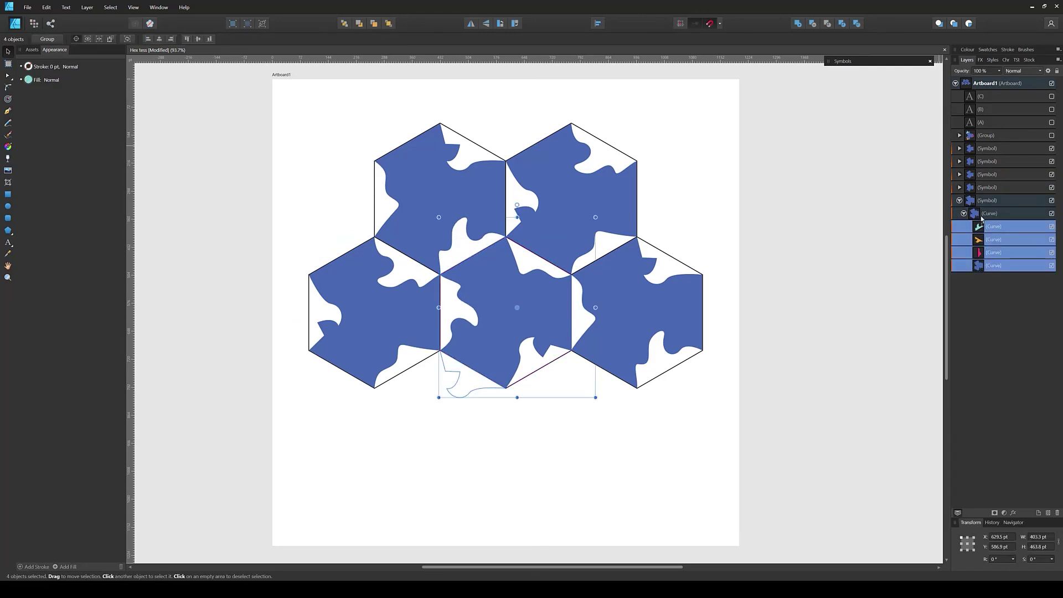
drag(964, 220, 975, 206)
click(914, 231)
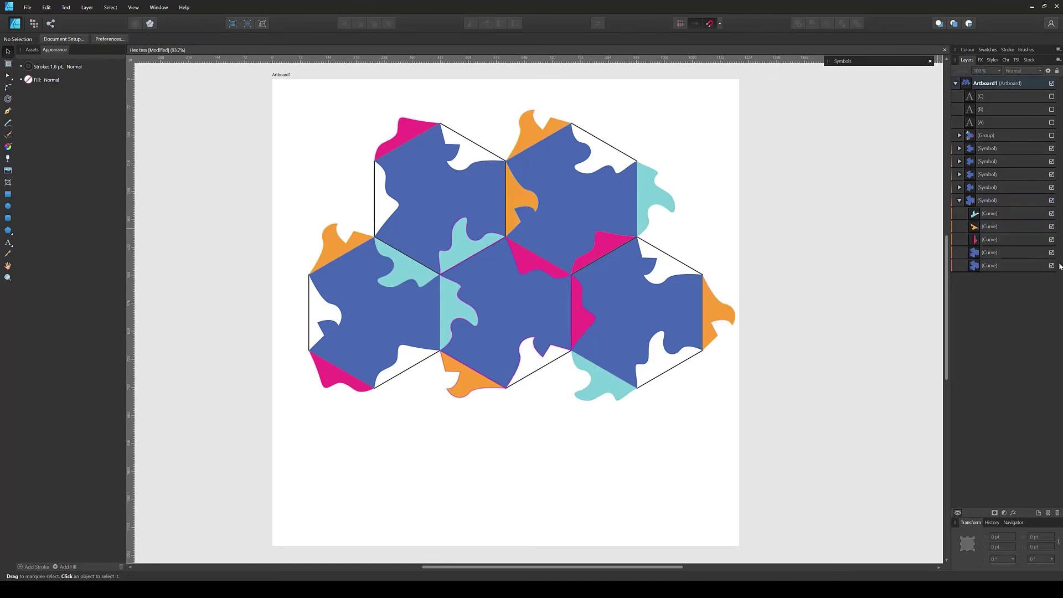
Hide the hexagon outline curve inside the original symbol
click(1052, 266)
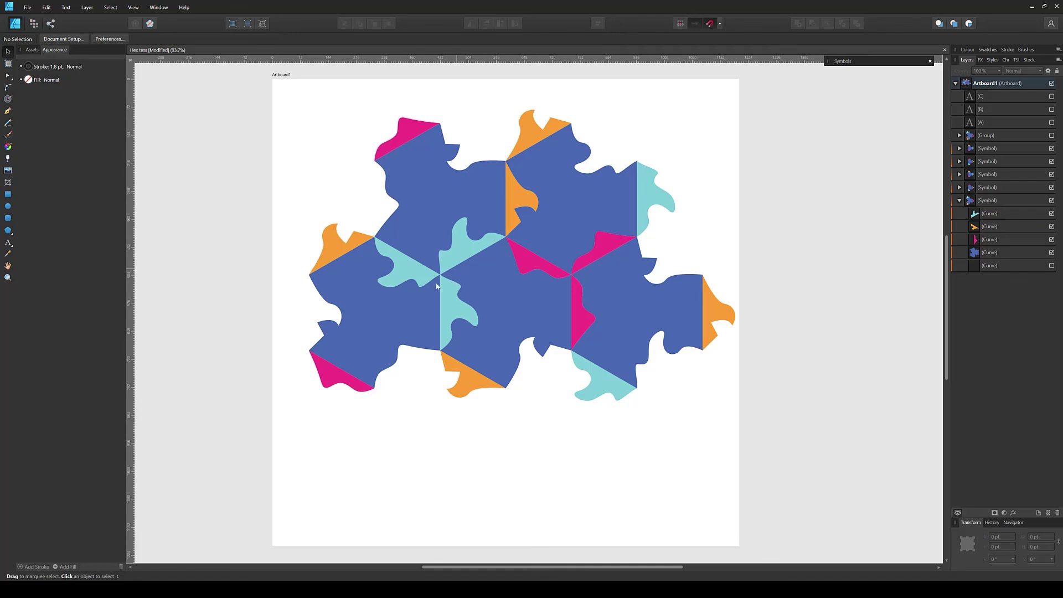
scroll(529, 247, up, 5)
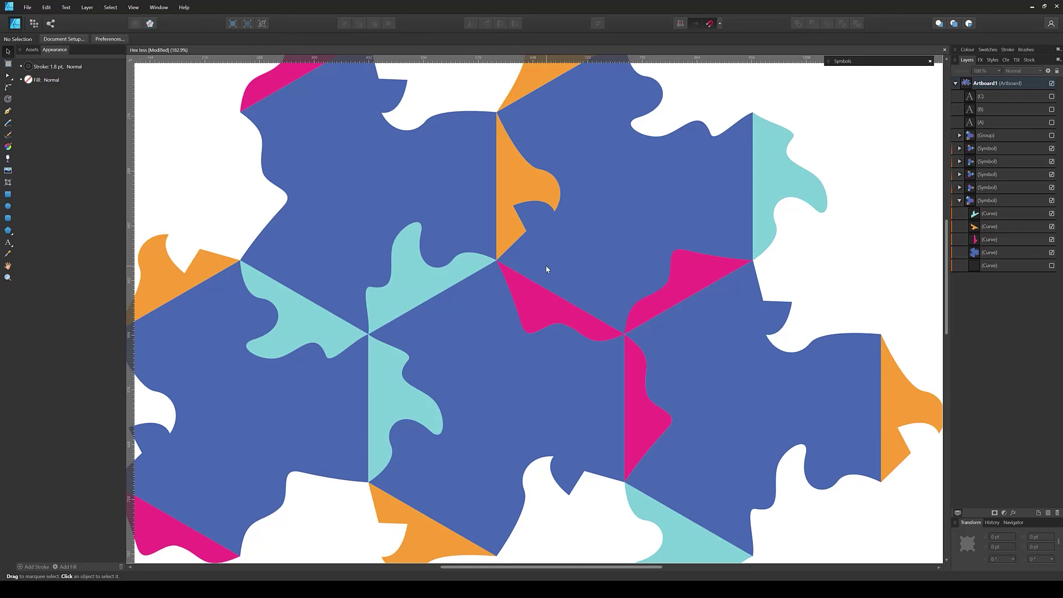
scroll(547, 265, down, 5)
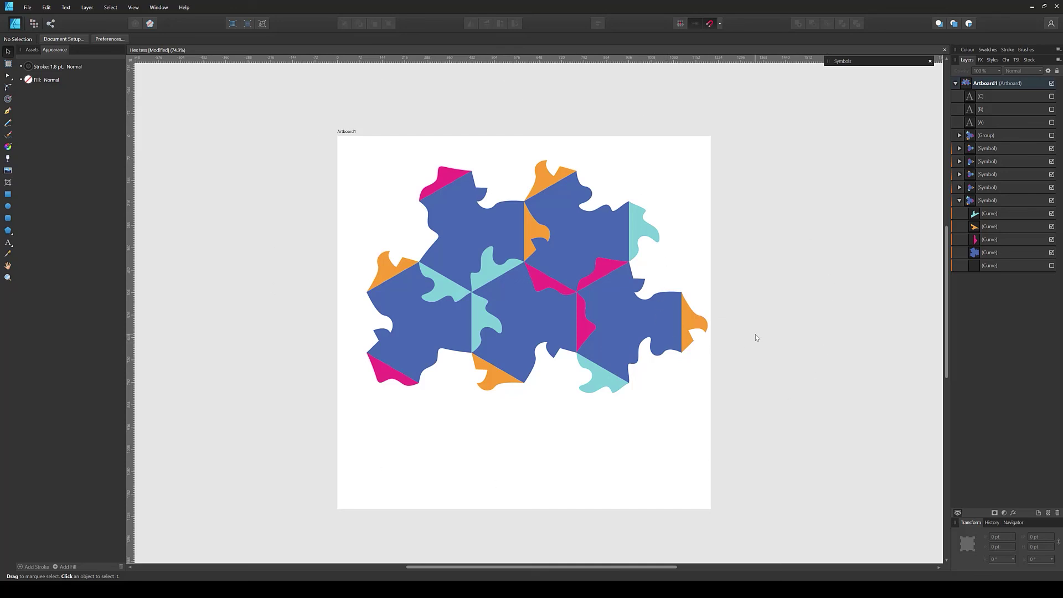
scroll(674, 301, up, 1)
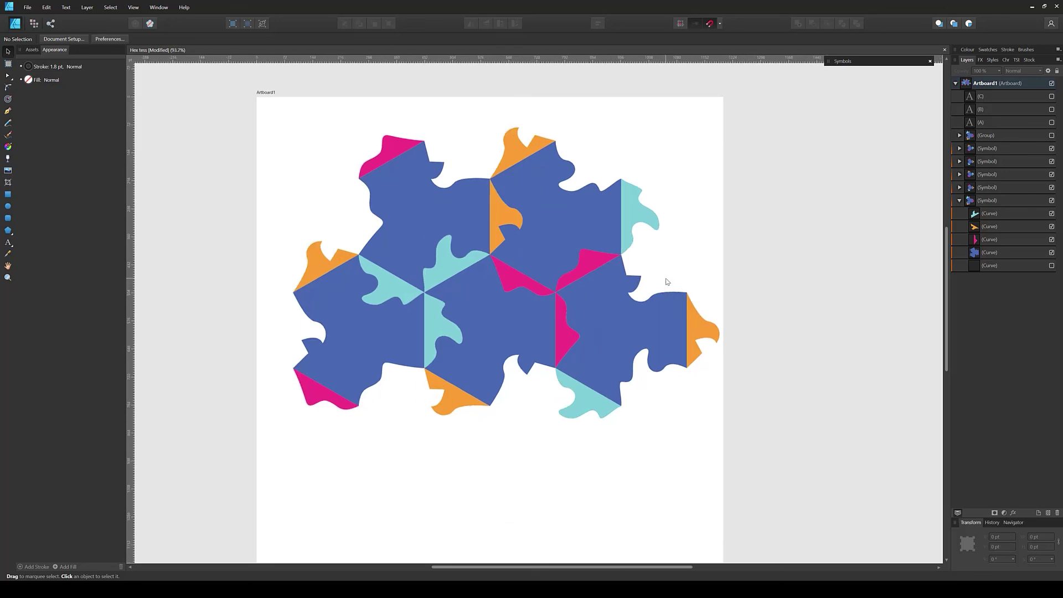